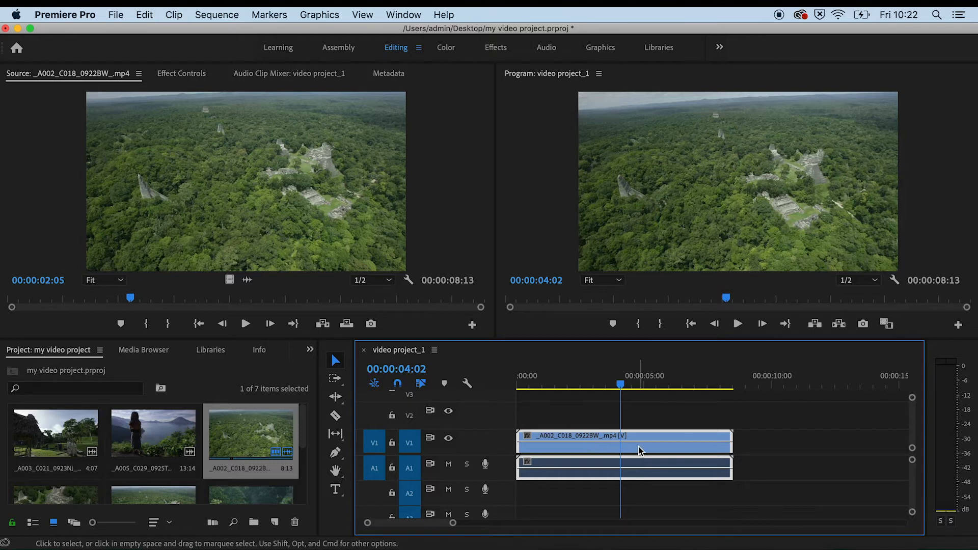
Step: Open the clip's Effect Controls, scrub its Scale value, then set Scale back to 100
{"action": "mouse_move", "coordinate": [641, 451]}
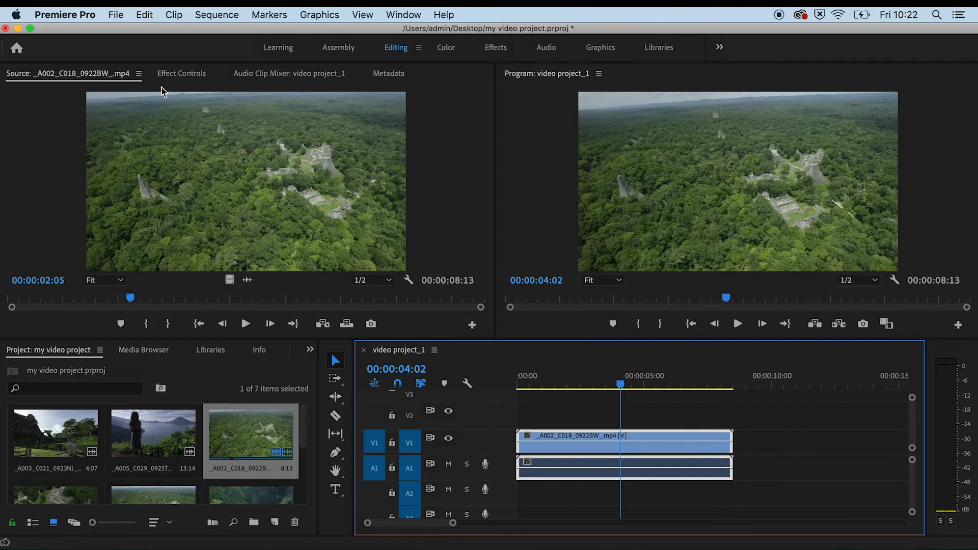
{"action": "left_click", "coordinate": [198, 80]}
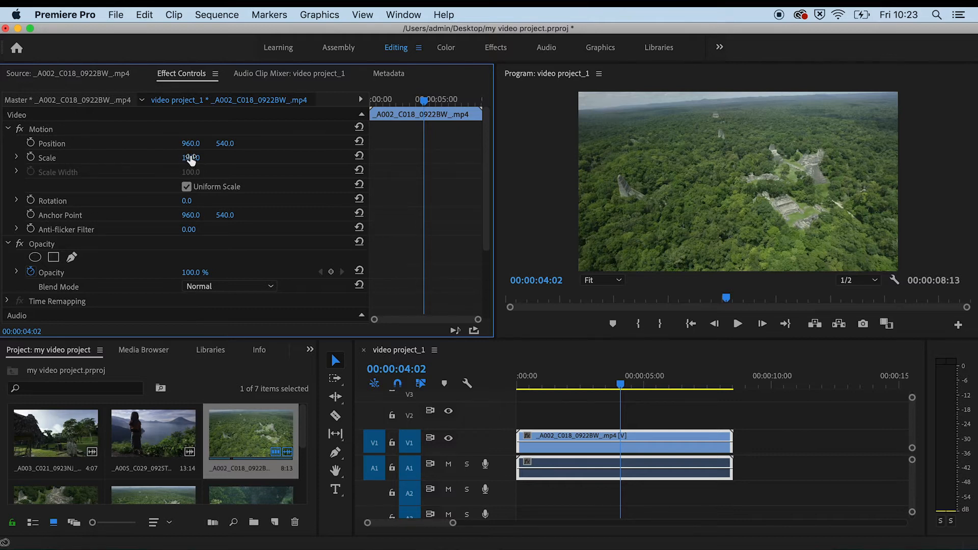
{"action": "mouse_move", "coordinate": [188, 157]}
{"action": "left_mouse_down"}
{"action": "mouse_move", "coordinate": [168, 157]}
{"action": "mouse_move", "coordinate": [183, 157]}
{"action": "left_mouse_up"}
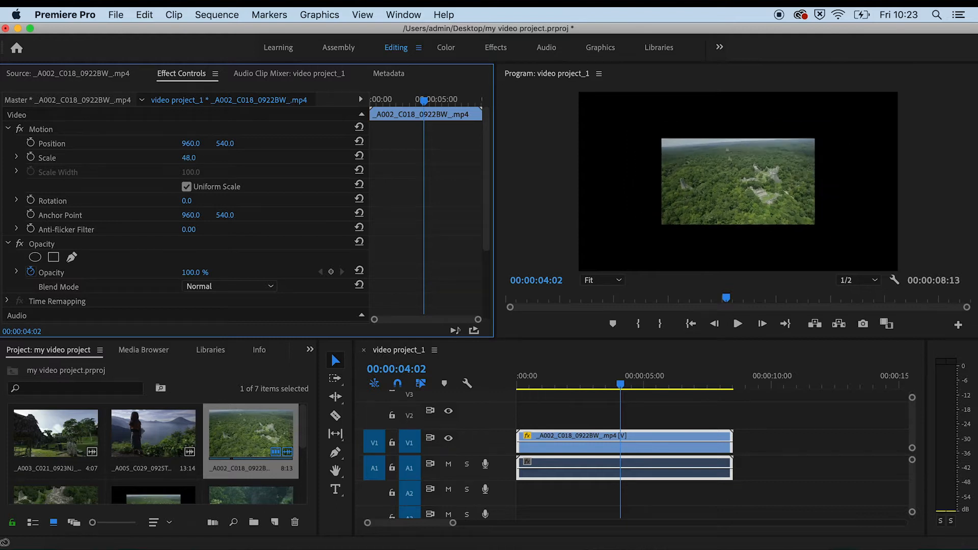
{"action": "left_click", "coordinate": [193, 157]}
{"action": "type", "text": "1"}
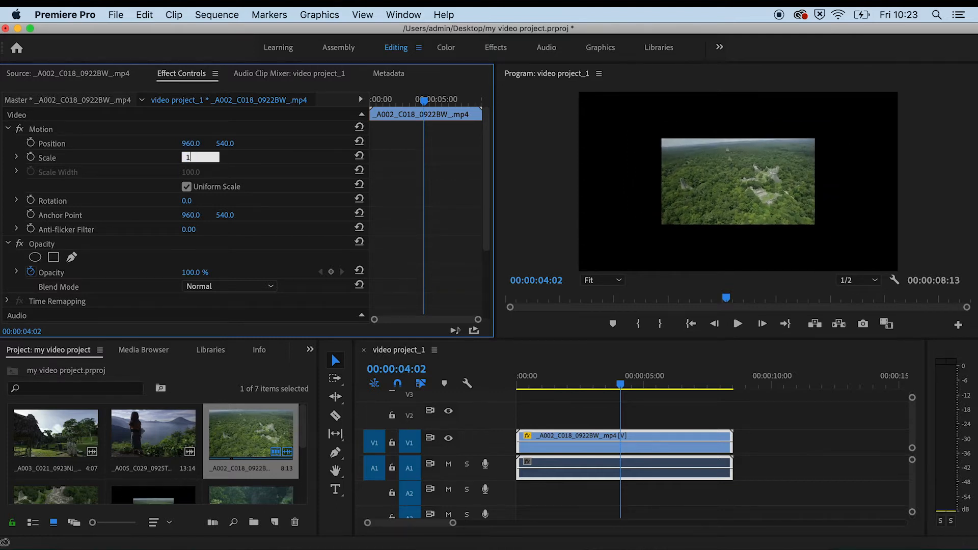
{"action": "type", "text": "00"}
{"action": "key", "text": "Return"}
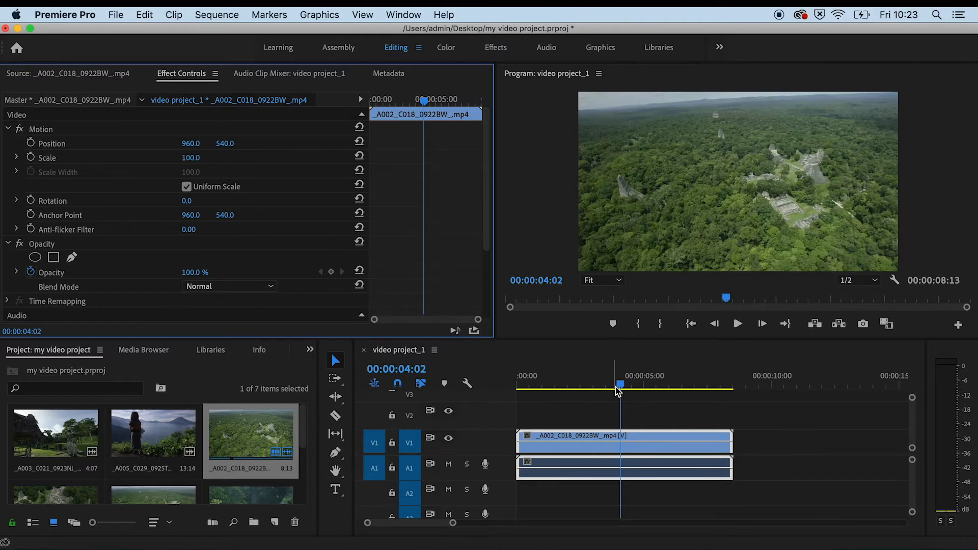
Step: Turn on keyframe animation for Scale with the playhead at the start of the clip
{"action": "left_click_drag", "start_coordinate": [620, 384], "coordinate": [514, 390]}
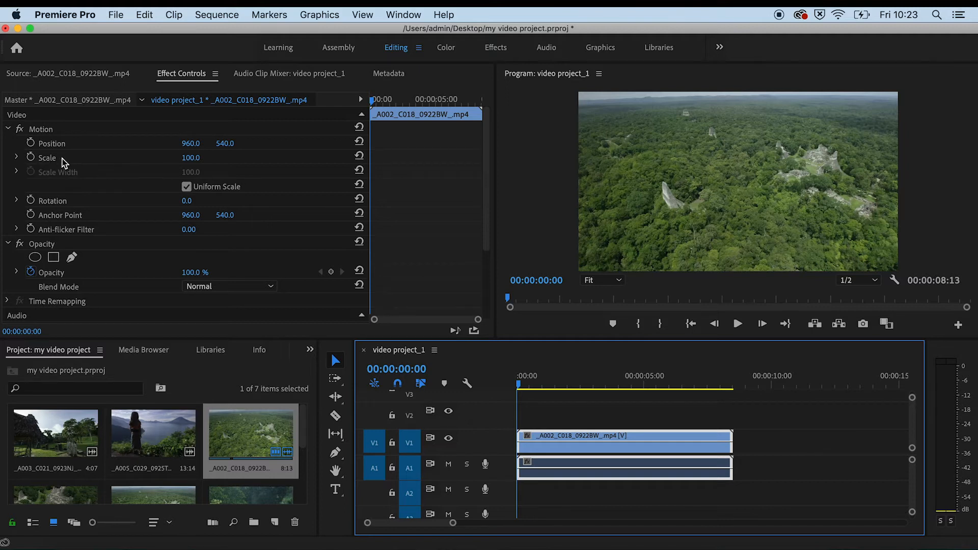
{"action": "left_click", "coordinate": [31, 157]}
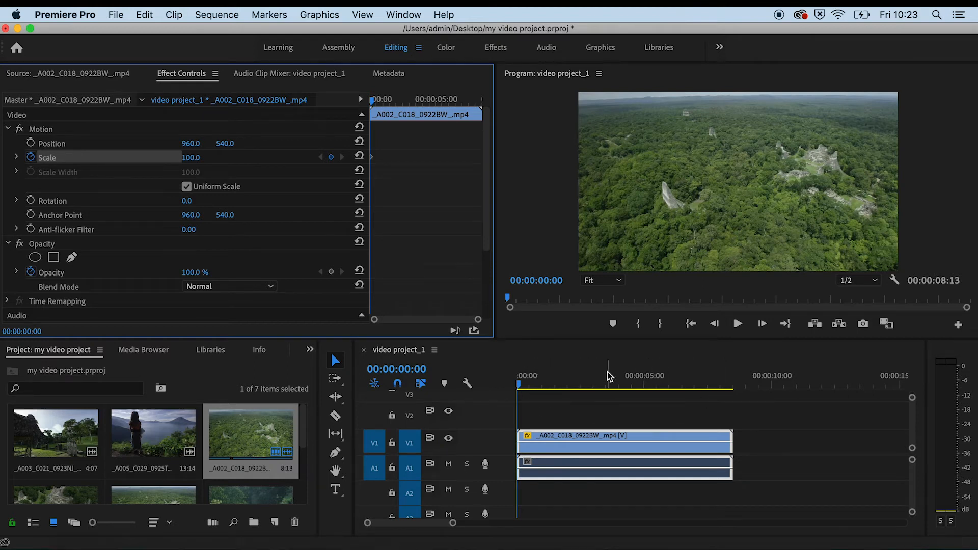
{"action": "left_click_drag", "start_coordinate": [522, 386], "coordinate": [551, 392]}
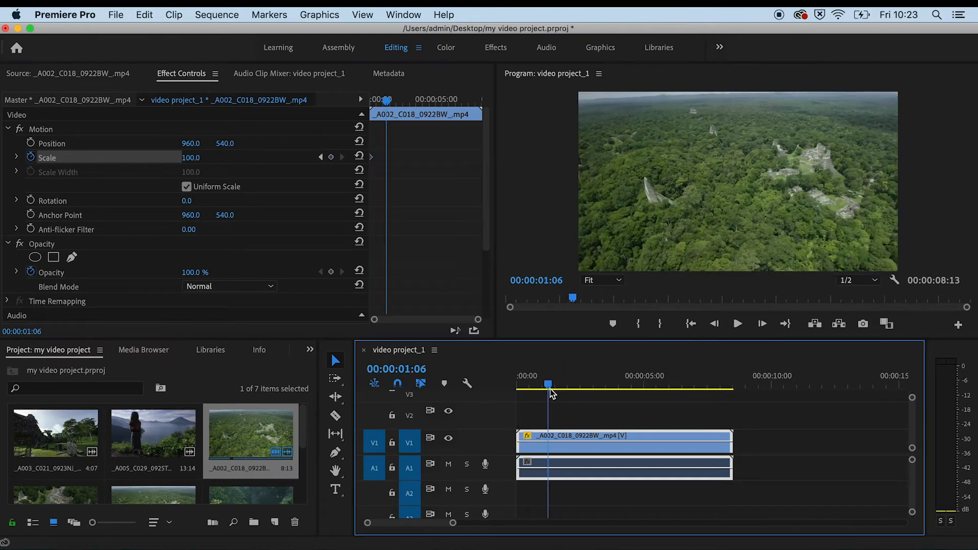
{"action": "key", "text": "Home"}
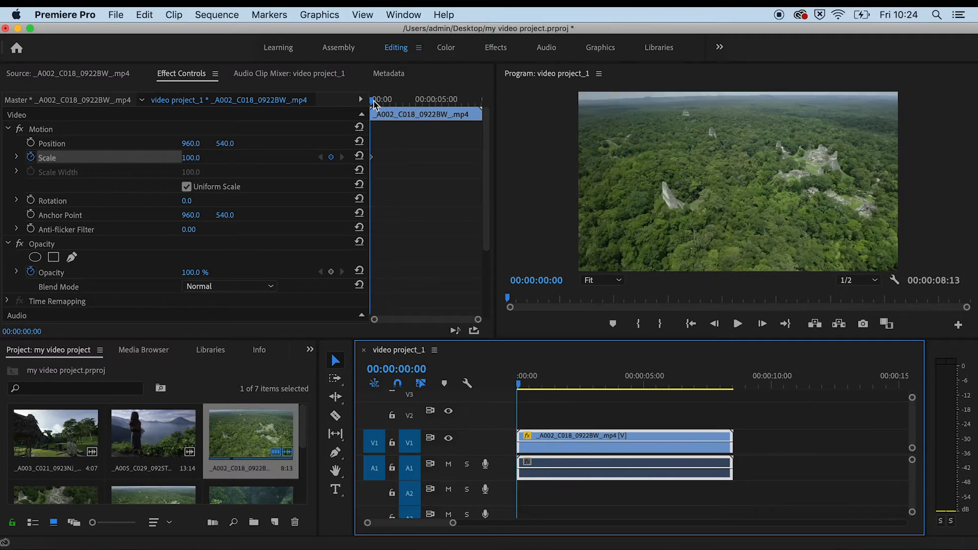
{"action": "mouse_move", "coordinate": [374, 104]}
{"action": "left_mouse_down"}
{"action": "mouse_move", "coordinate": [386, 105]}
{"action": "mouse_move", "coordinate": [371, 104]}
{"action": "left_mouse_up"}
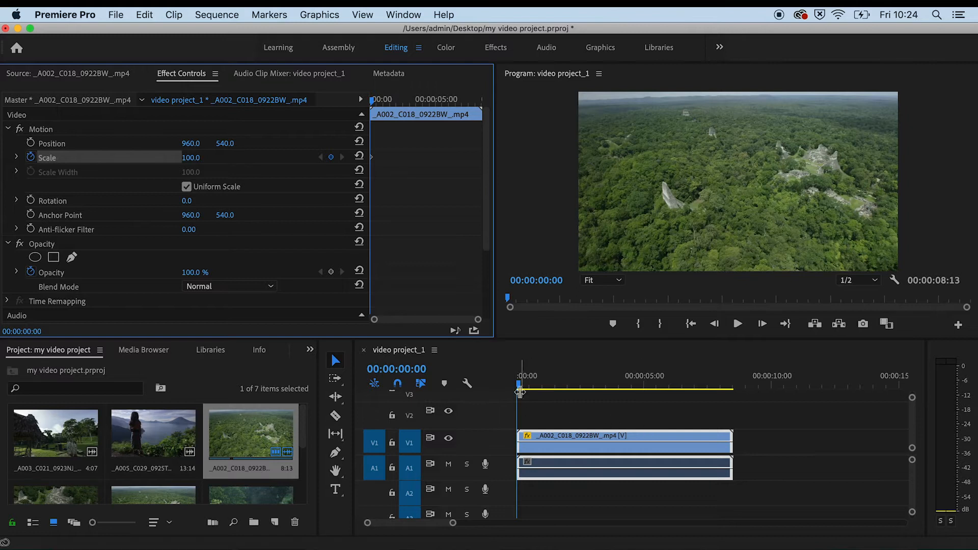
{"action": "mouse_move", "coordinate": [519, 389]}
{"action": "left_mouse_down"}
{"action": "mouse_move", "coordinate": [557, 384]}
{"action": "mouse_move", "coordinate": [595, 404]}
{"action": "mouse_move", "coordinate": [563, 390]}
{"action": "mouse_move", "coordinate": [516, 398]}
{"action": "left_mouse_up"}
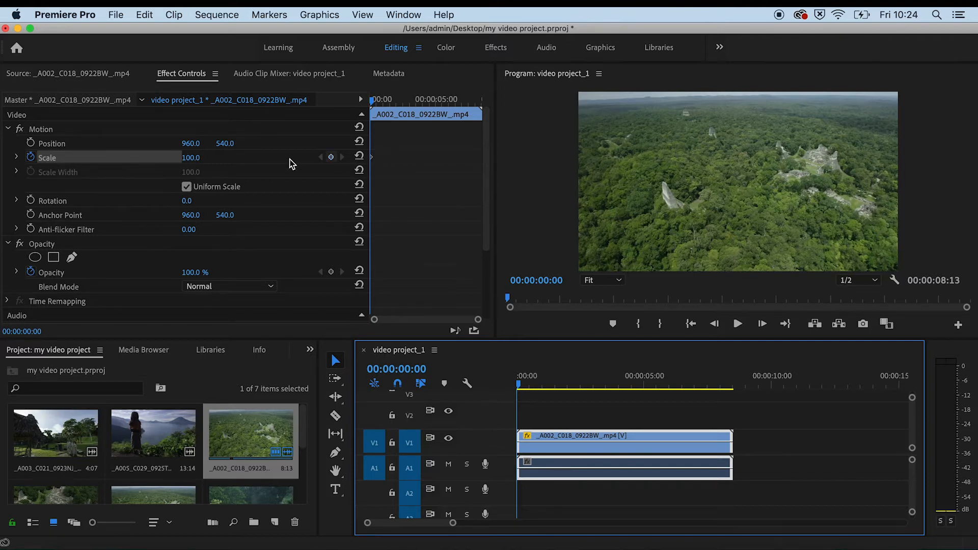
Step: Set the starting Scale keyframe to 50
{"action": "left_click", "coordinate": [190, 158]}
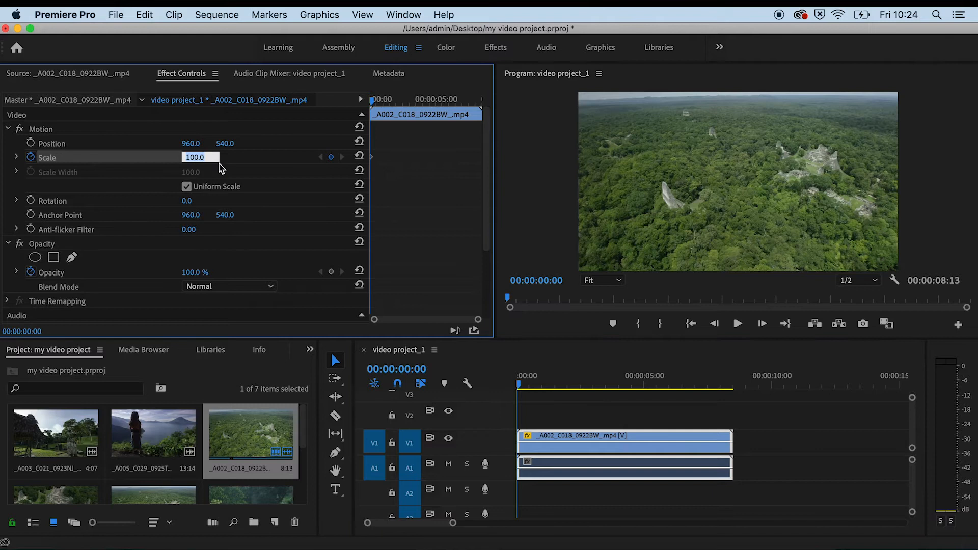
{"action": "type", "text": "50"}
{"action": "key", "text": "Return"}
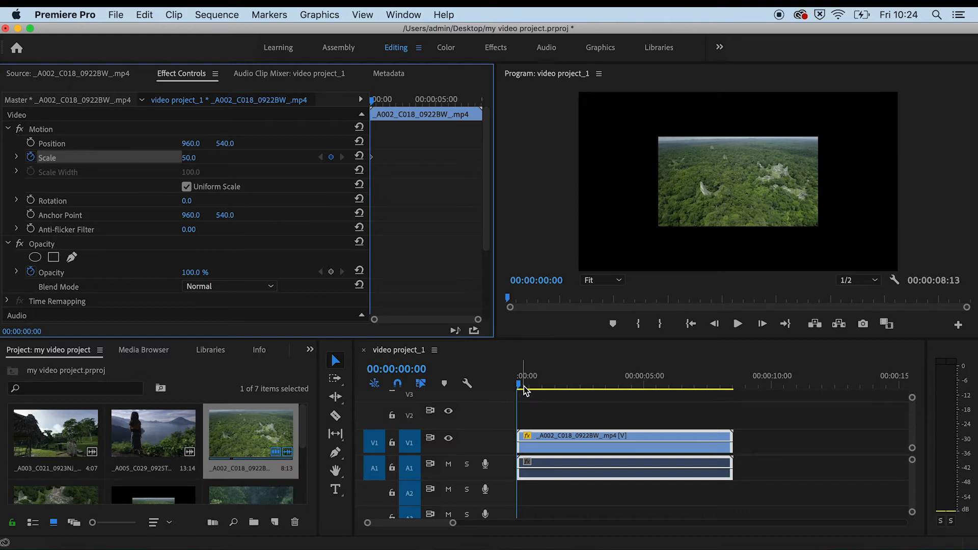
Step: Add a Scale keyframe at 00:00:01:16 and set its value to 100
{"action": "left_click_drag", "start_coordinate": [520, 388], "coordinate": [563, 395]}
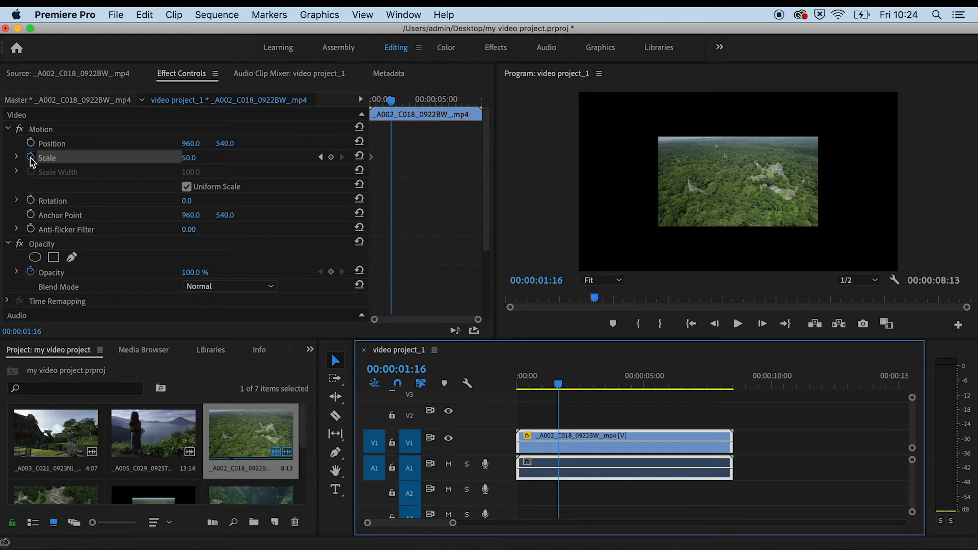
{"action": "left_click", "coordinate": [331, 158]}
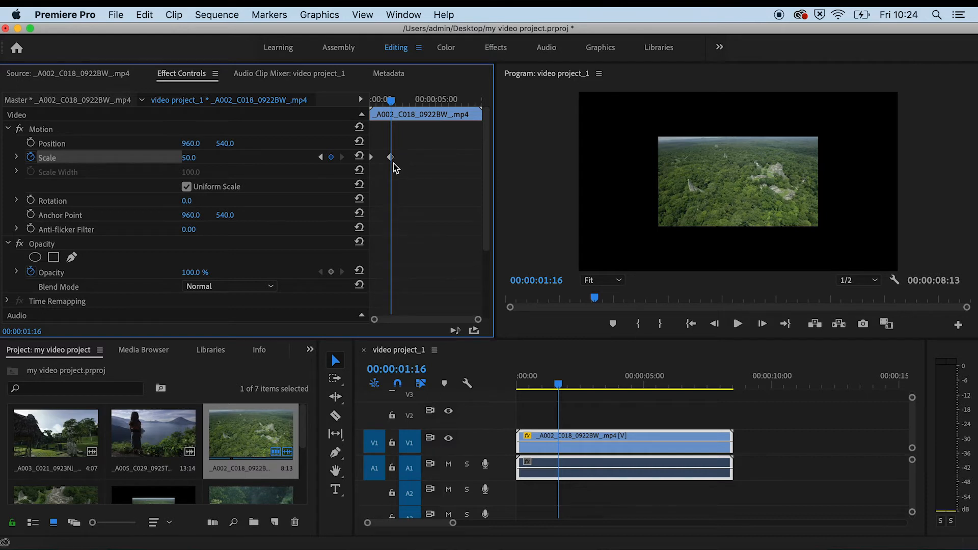
{"action": "left_click", "coordinate": [200, 153]}
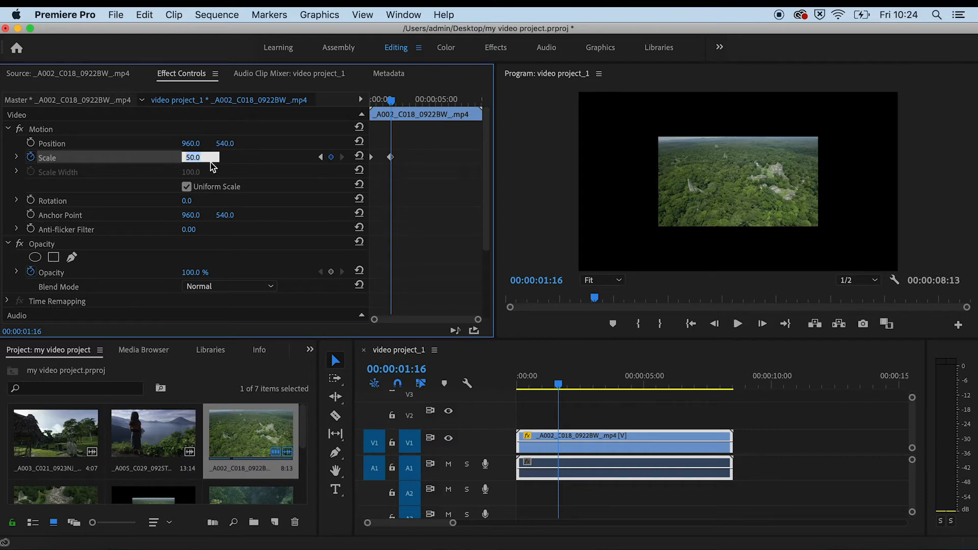
{"action": "type", "text": "1"}
{"action": "key", "text": "Return"}
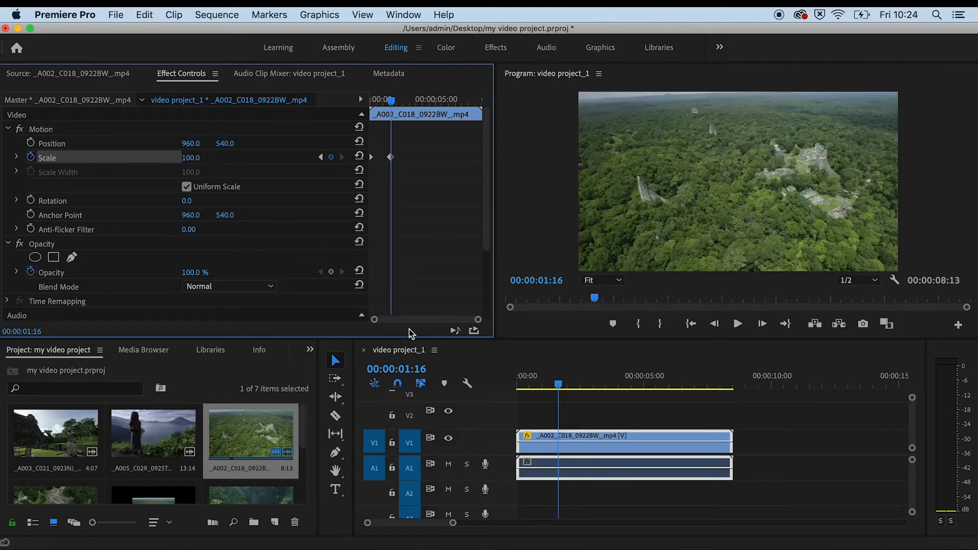
Step: Add a Scale keyframe at 00:00:04:06 and set its value to 50
{"action": "left_click_drag", "start_coordinate": [558, 388], "coordinate": [625, 386]}
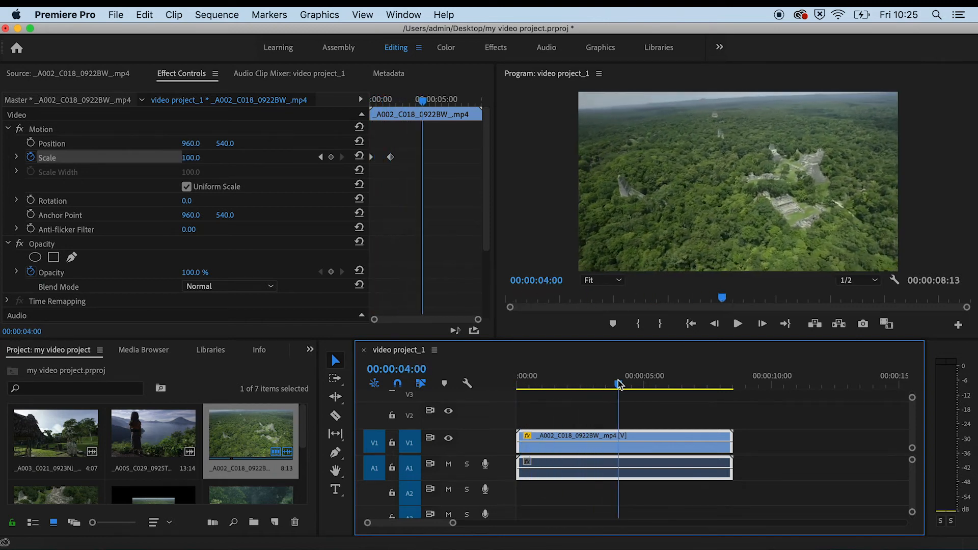
{"action": "left_click", "coordinate": [331, 157]}
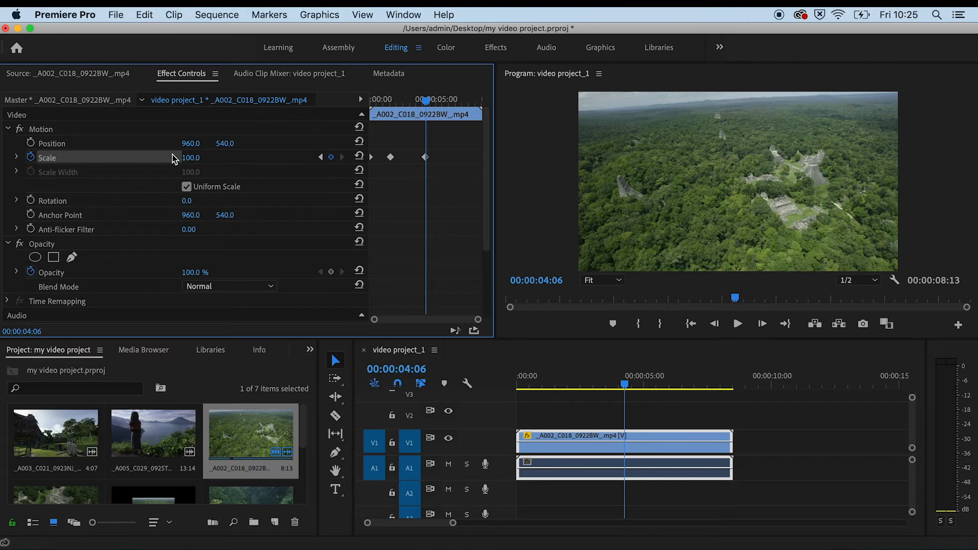
{"action": "left_click", "coordinate": [189, 157]}
{"action": "type", "text": "50"}
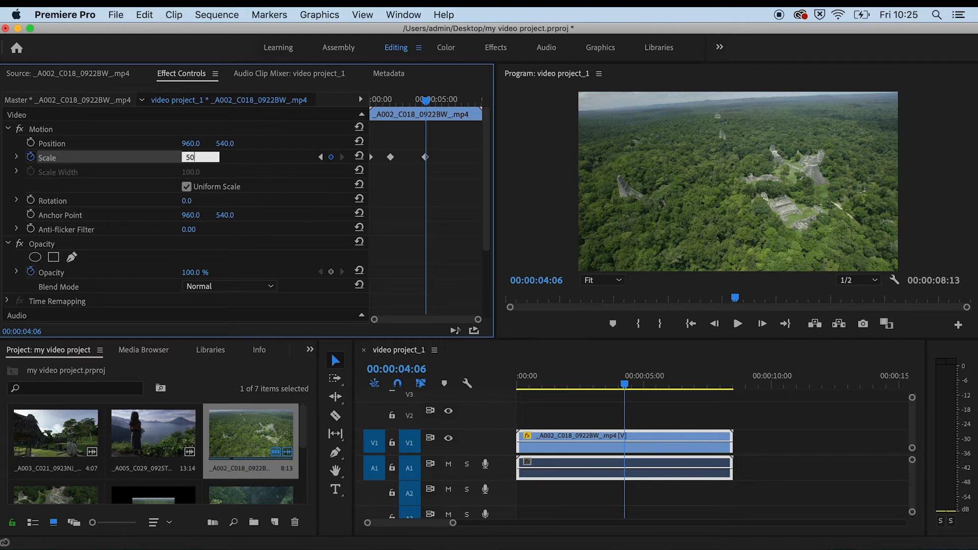
{"action": "key", "text": "Return"}
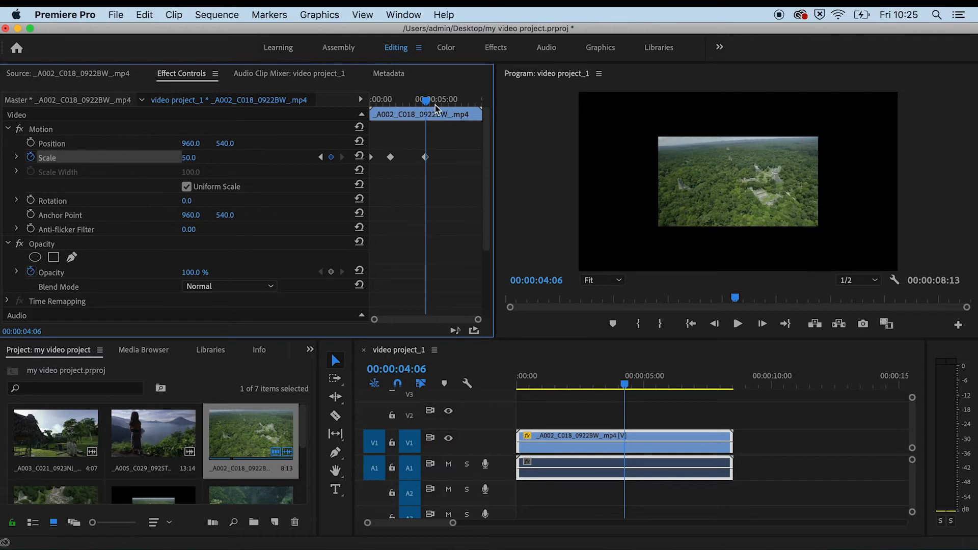
Step: Add a Scale keyframe at 00:00:06:13 and set its value to 100
{"action": "left_click_drag", "start_coordinate": [426, 104], "coordinate": [458, 107]}
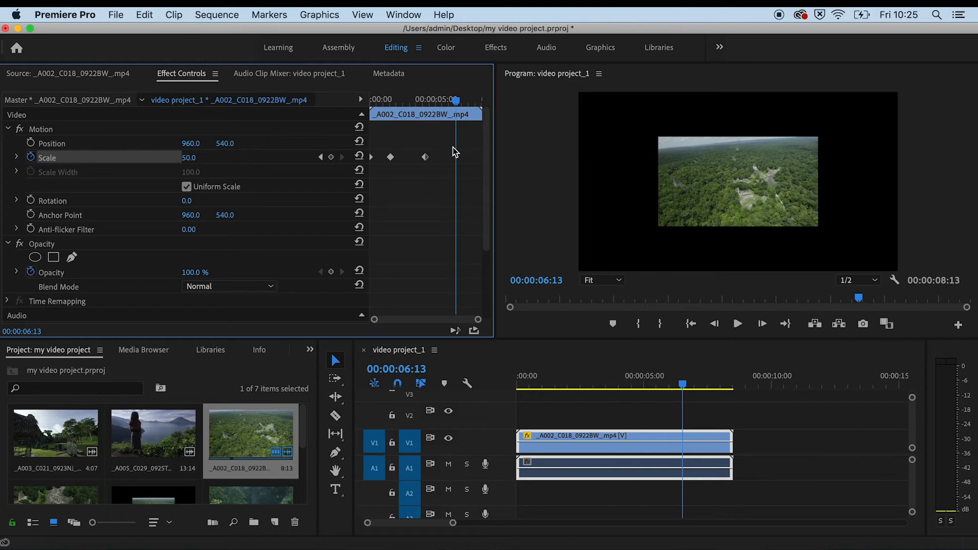
{"action": "left_click", "coordinate": [331, 157]}
{"action": "left_click", "coordinate": [196, 158]}
{"action": "type", "text": "100"}
{"action": "key", "text": "Return"}
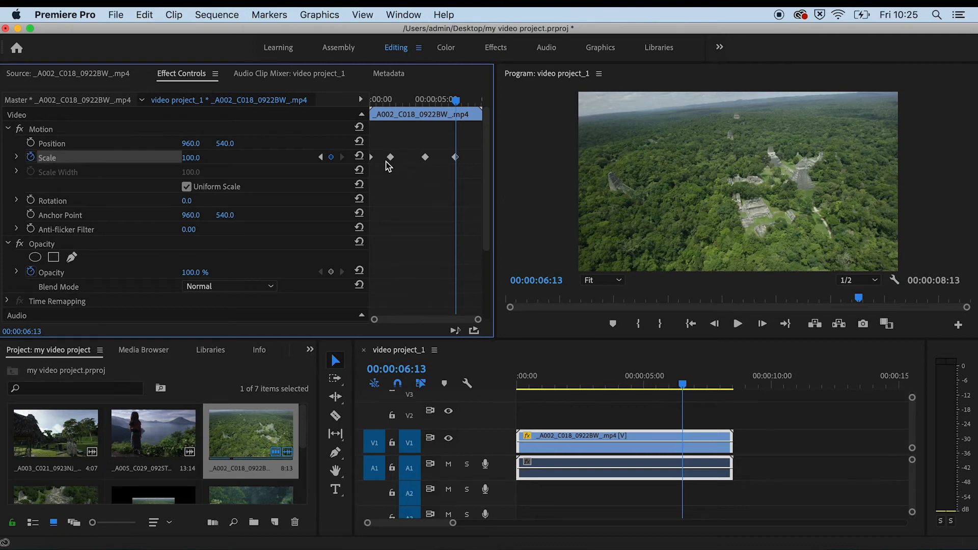
Step: Play the animated clip from the beginning in the program monitor
{"action": "left_click_drag", "start_coordinate": [458, 102], "coordinate": [370, 111]}
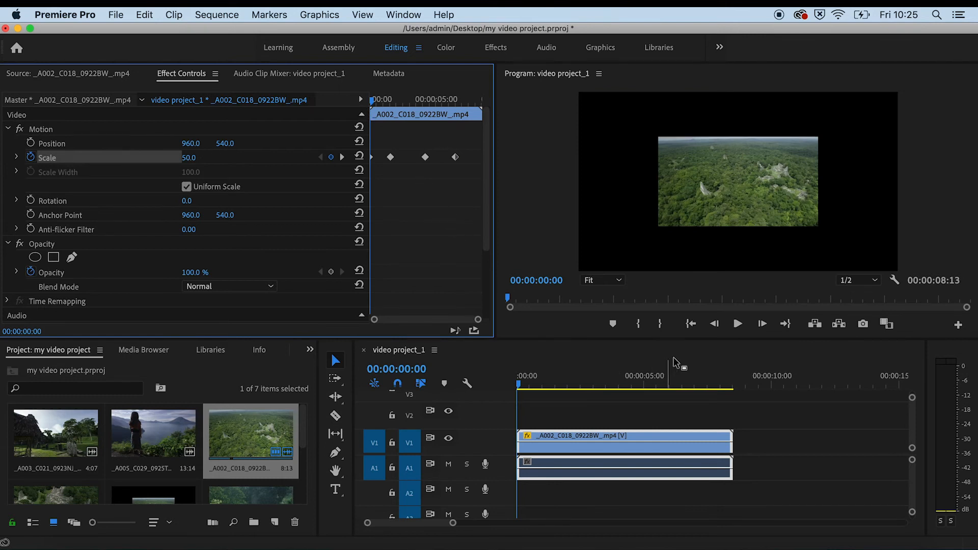
{"action": "left_click", "coordinate": [738, 324]}
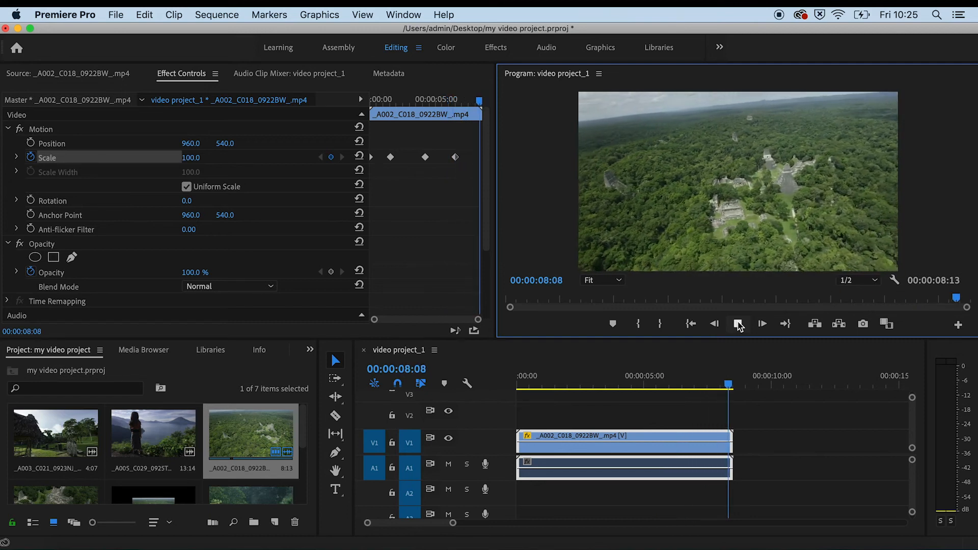
Step: Drag the Scale keyframes to new times, shifting the first one earlier and the last ones toward the clip's end
{"action": "left_click_drag", "start_coordinate": [736, 388], "coordinate": [725, 388]}
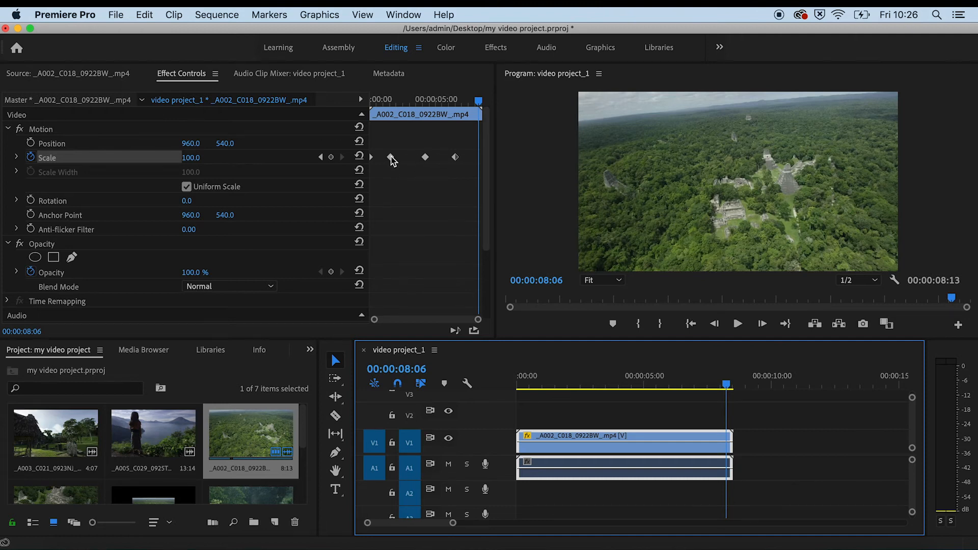
{"action": "left_click_drag", "start_coordinate": [391, 157], "coordinate": [383, 158]}
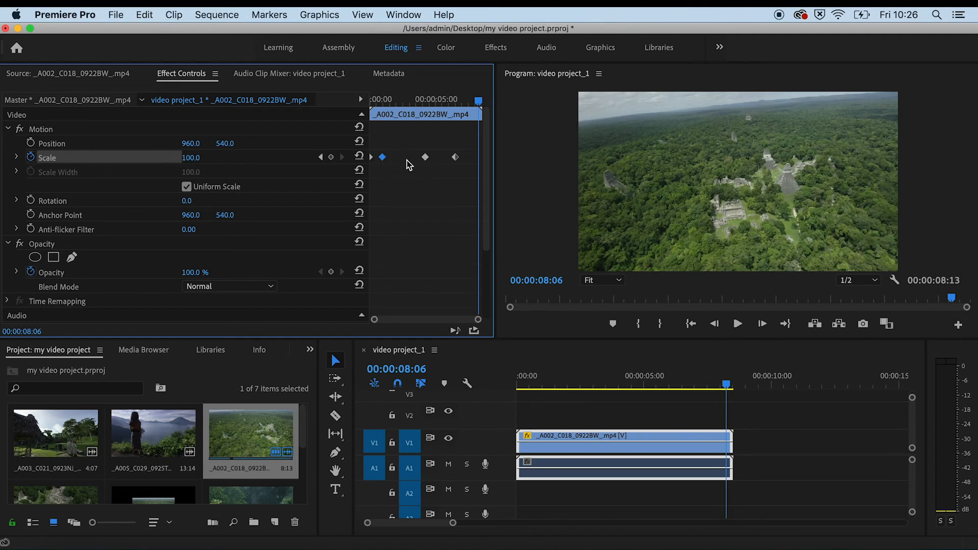
{"action": "left_click", "coordinate": [455, 158]}
{"action": "left_click_drag", "start_coordinate": [473, 162], "coordinate": [452, 159]}
Step: Return the playhead to the start and play back the scale animation
{"action": "left_click", "coordinate": [724, 388]}
{"action": "left_click_drag", "start_coordinate": [724, 388], "coordinate": [517, 388]}
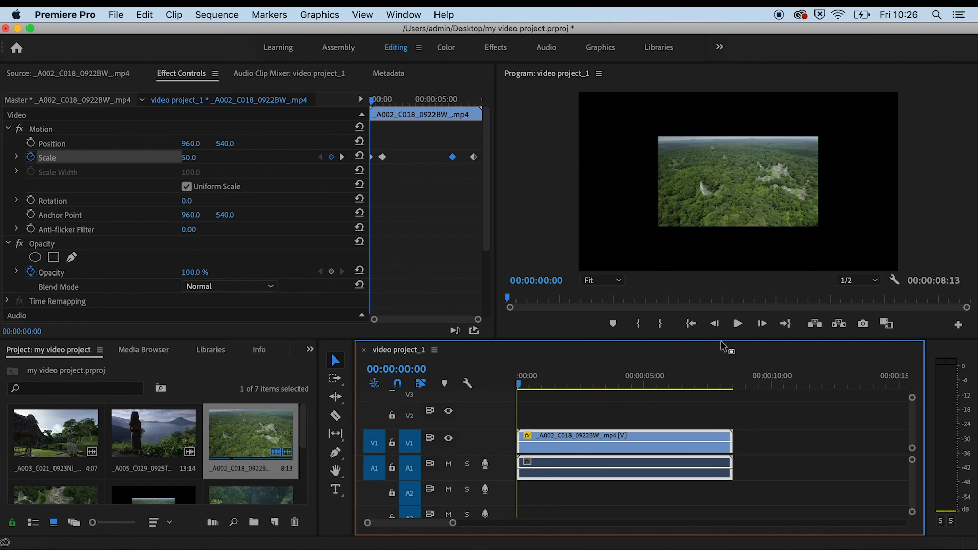
{"action": "left_click", "coordinate": [738, 324]}
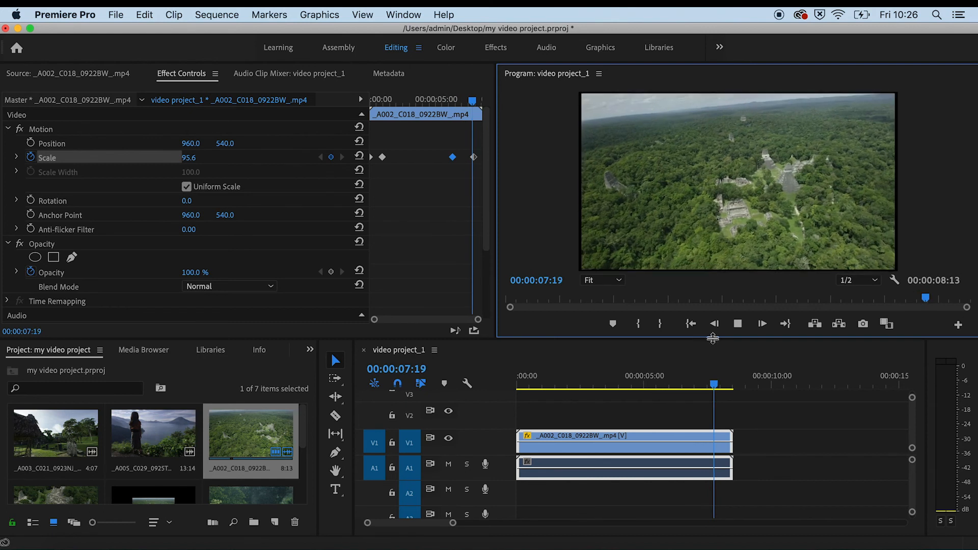
{"action": "left_click", "coordinate": [737, 325]}
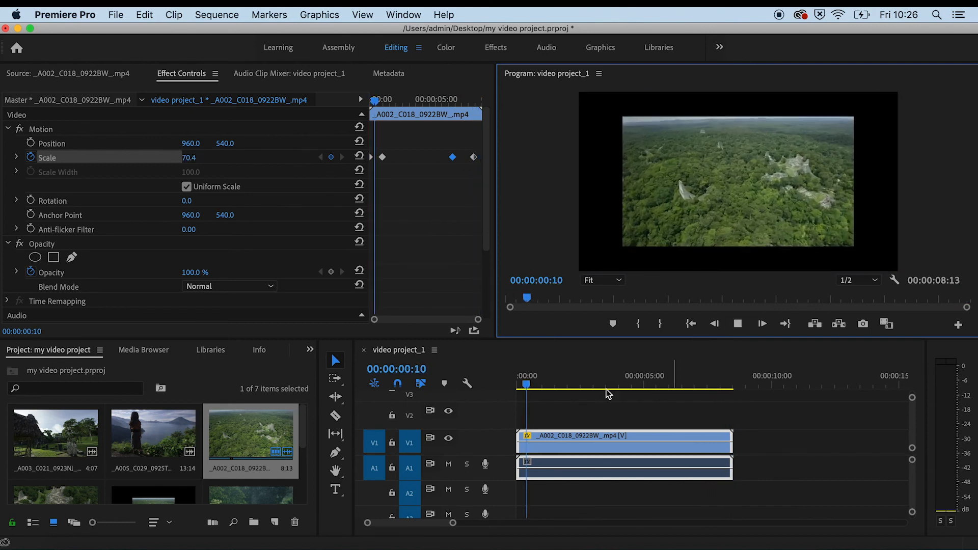
{"action": "left_click", "coordinate": [737, 324]}
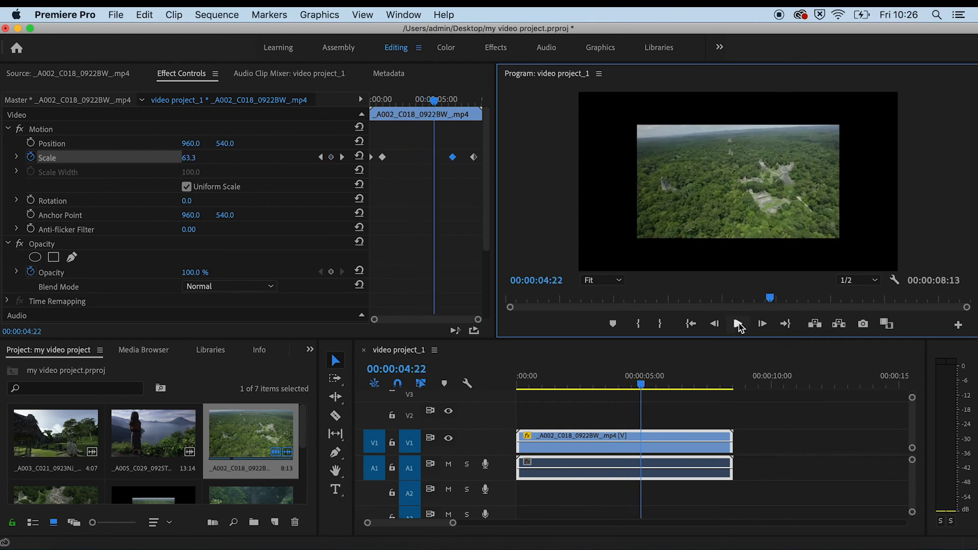
Step: Add a Scale keyframe at 00:00:03:23 and jump between the neighbouring Scale keyframes
{"action": "left_click_drag", "start_coordinate": [435, 101], "coordinate": [420, 102]}
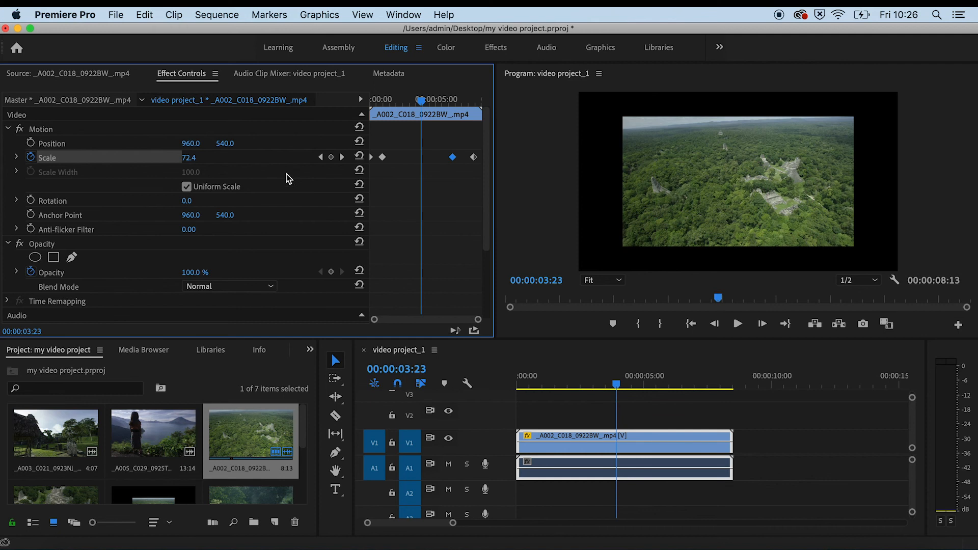
{"action": "left_click", "coordinate": [331, 157]}
{"action": "left_click", "coordinate": [321, 158]}
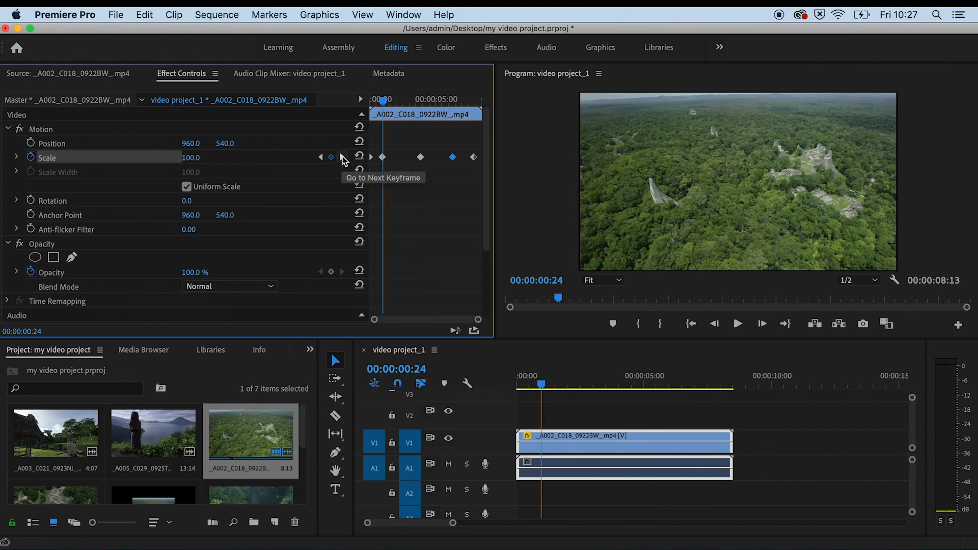
{"action": "left_click", "coordinate": [342, 158]}
{"action": "left_click", "coordinate": [344, 157]}
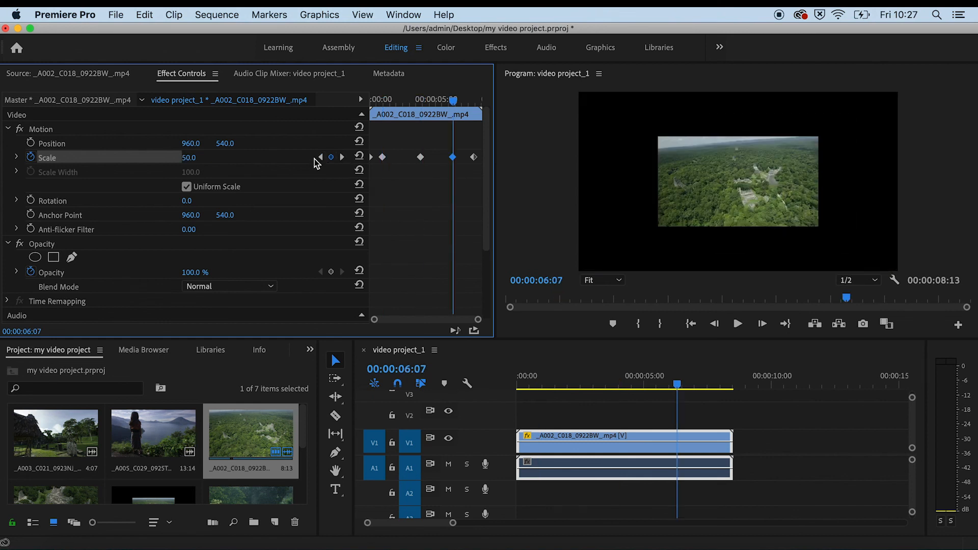
Step: Go back to the 00:00:03:23 Scale keyframe and remove it
{"action": "left_click", "coordinate": [320, 158]}
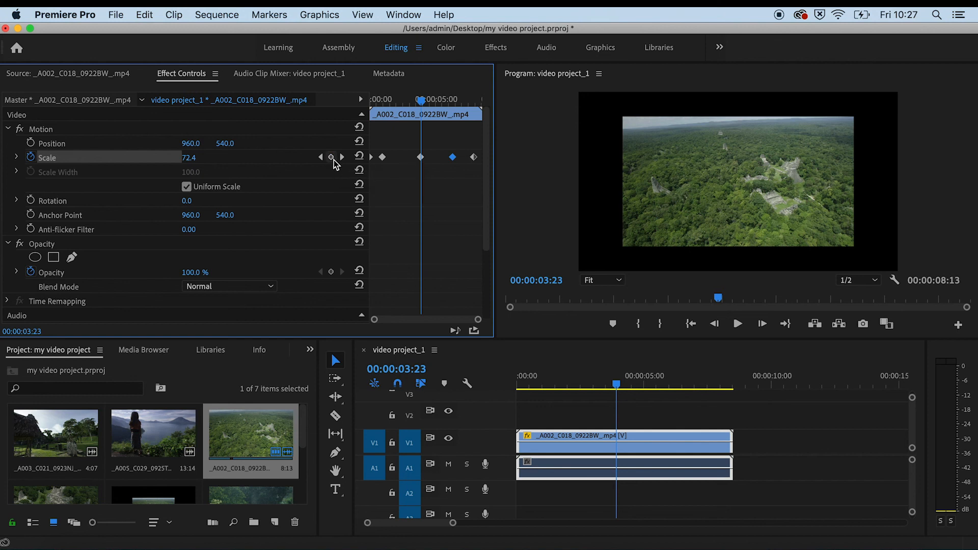
{"action": "left_click", "coordinate": [332, 158]}
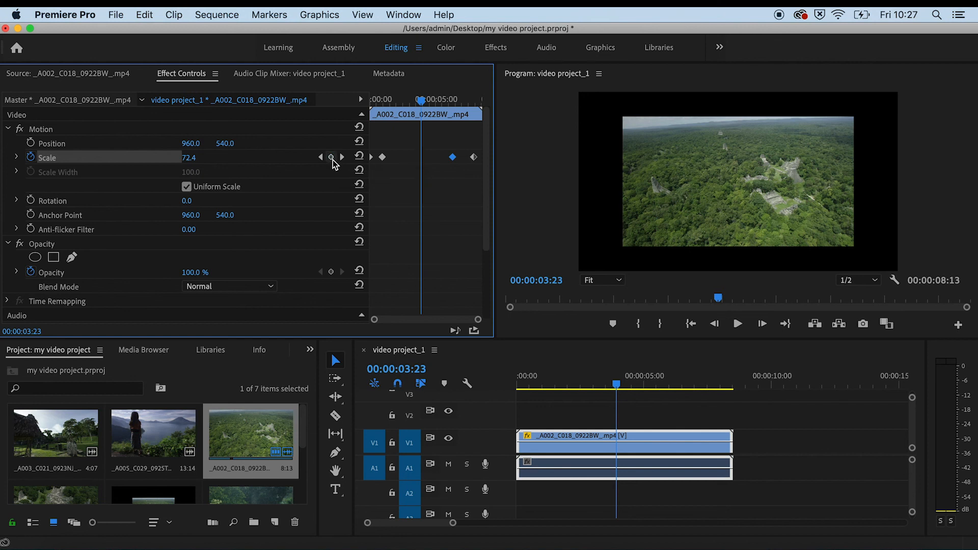